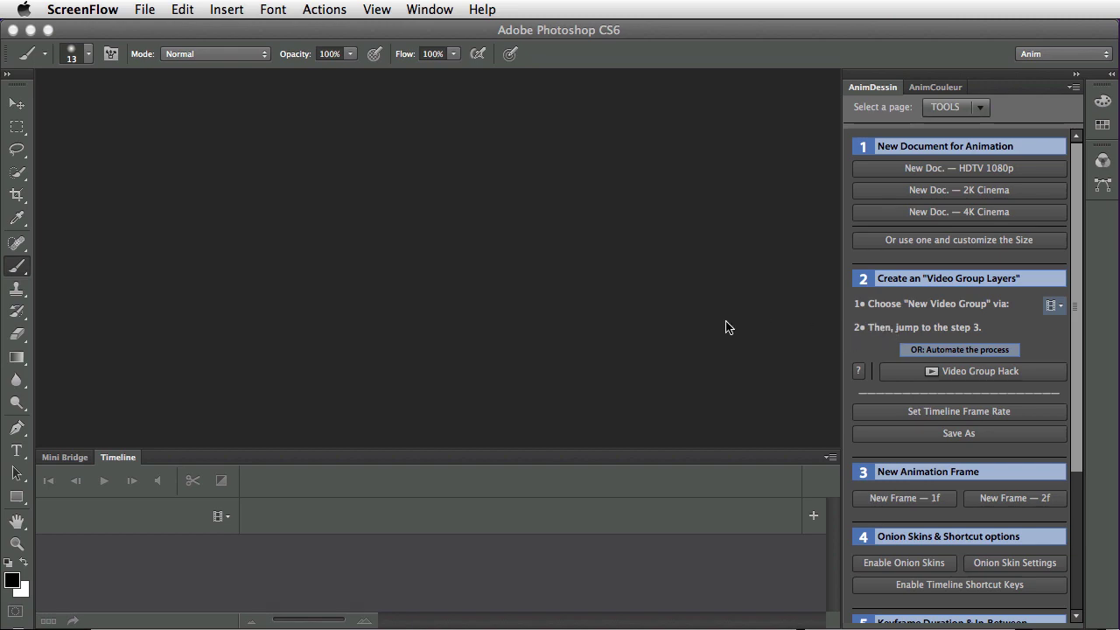
# Step: Switch from Photoshop to Google Chrome with Cmd+Tab
pyautogui.press('super+Tab')
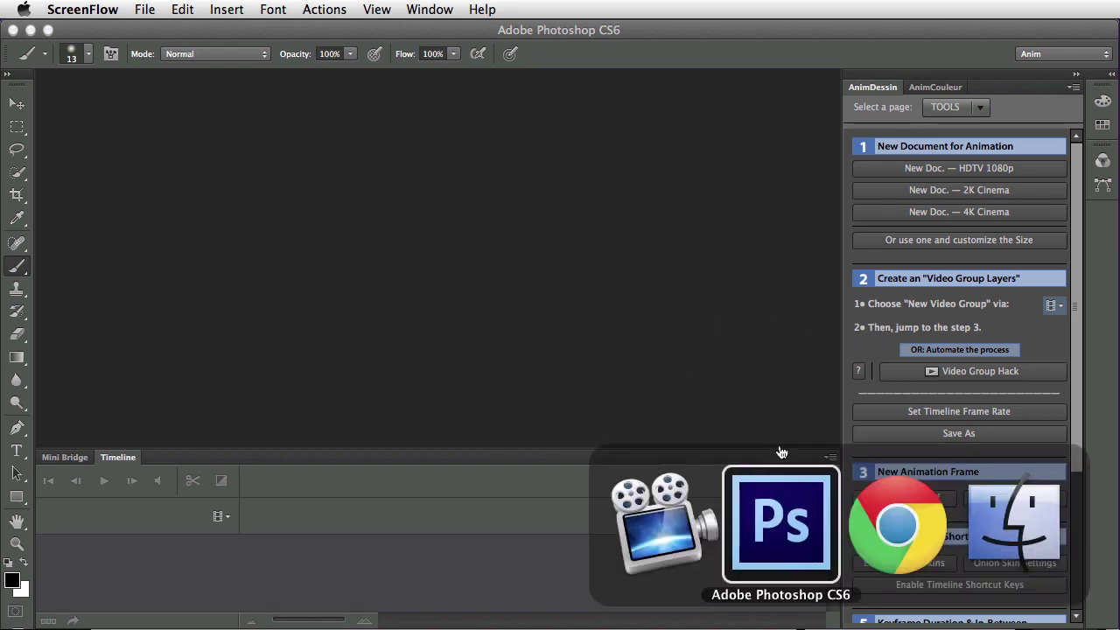
# Step: Scroll the Chrome blog down to the video group hack comments, then return to Photoshop
pyautogui.click(904, 530)
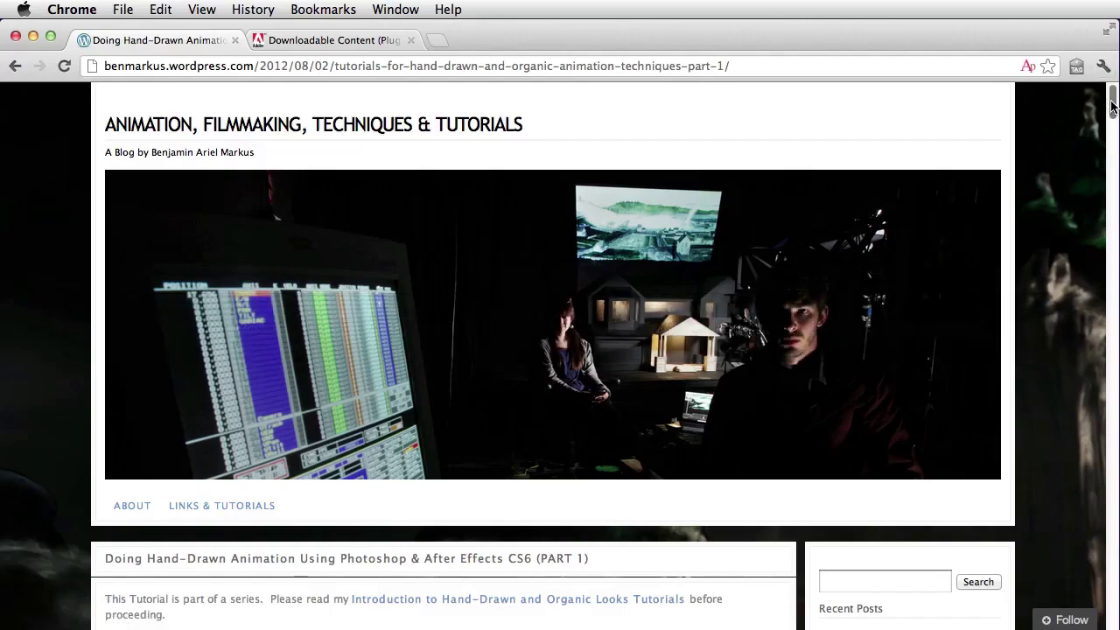
pyautogui.moveTo(1113, 103); pyautogui.dragTo(1112, 589)
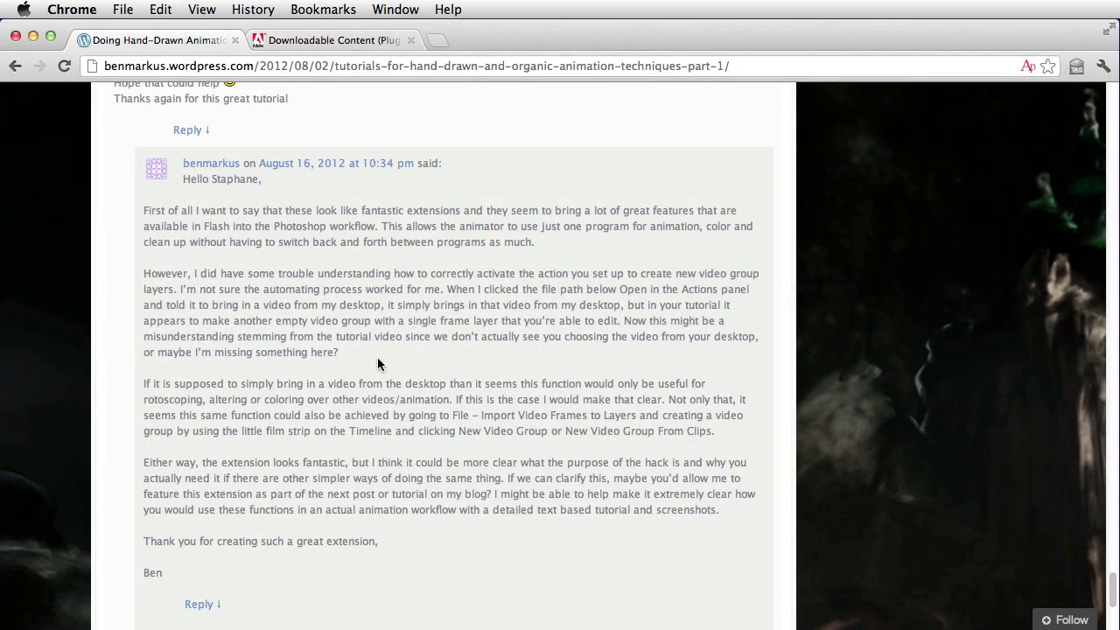
pyautogui.press('super+Tab')
pyautogui.press('super+Tab')
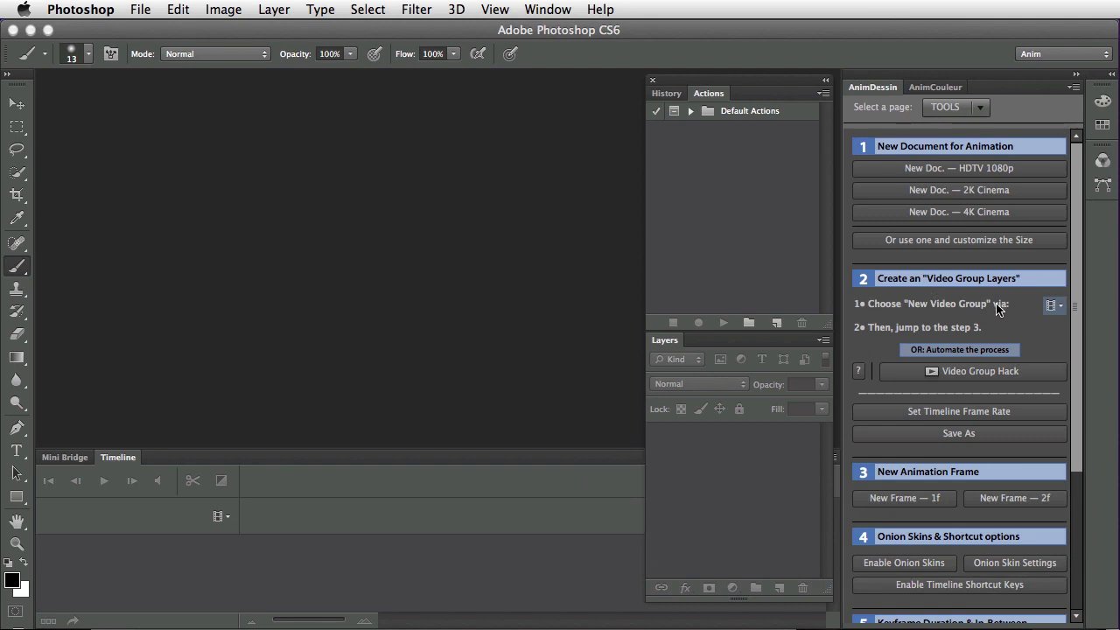
# Step: Create the 2K Cinema 'Anim' document from AnimDessin and nudge the Actions/Layers panels up
pyautogui.click(932, 170)
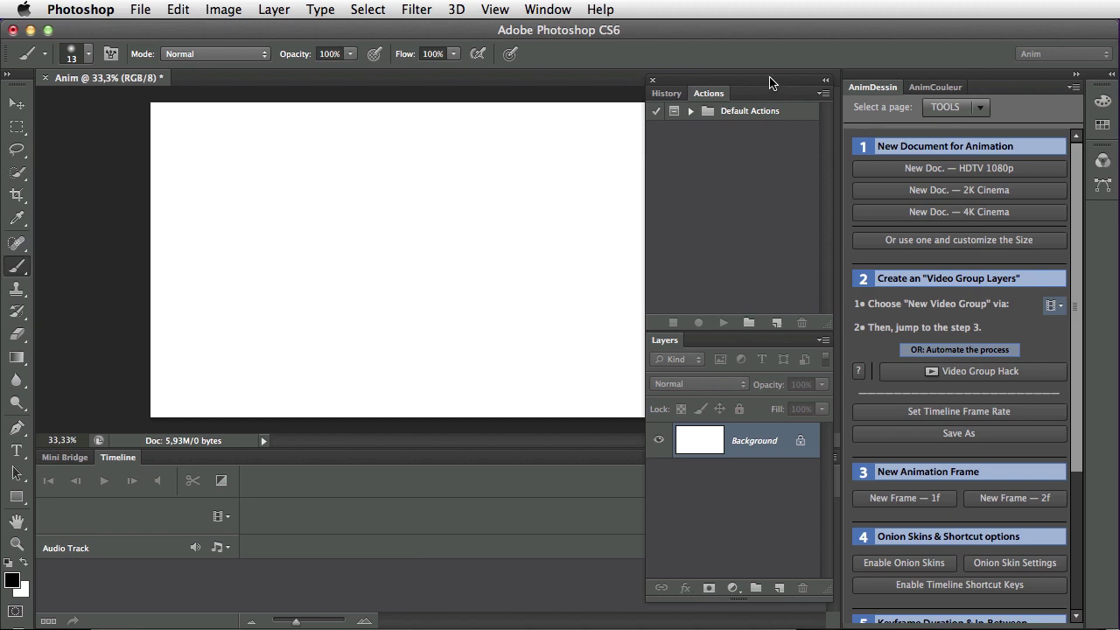
pyautogui.moveTo(770, 82)
pyautogui.mouseDown()
pyautogui.moveTo(764, 67)
pyautogui.moveTo(769, 79)
pyautogui.mouseUp()
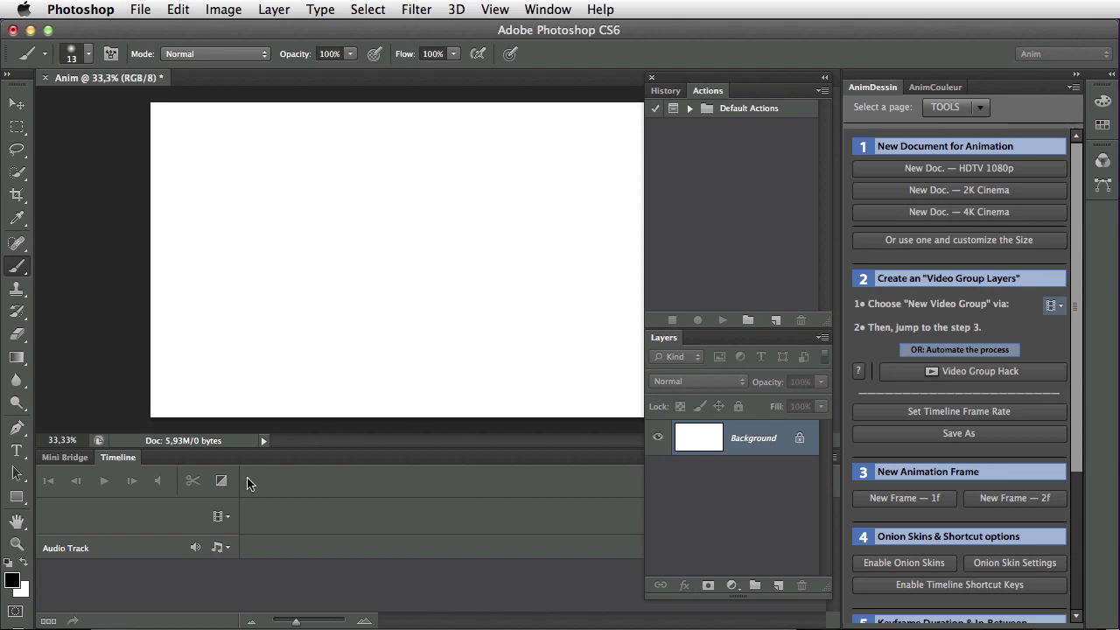
# Step: Add Video Group 1 to the timeline and give it a one-frame blank Layer 1
pyautogui.click(220, 517)
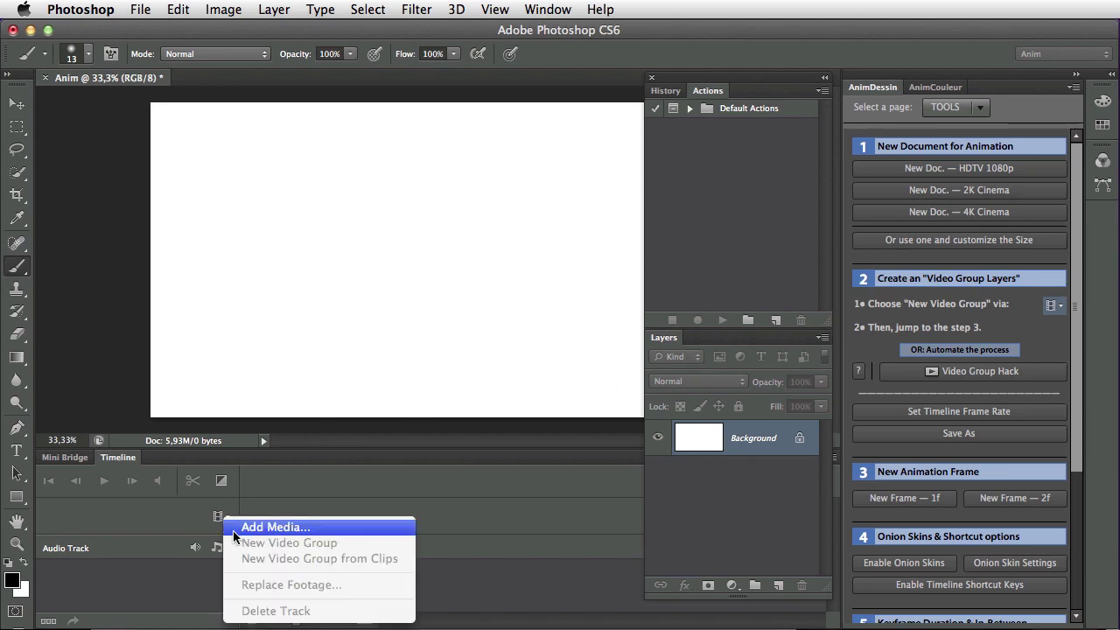
pyautogui.click(219, 517)
pyautogui.click(219, 517)
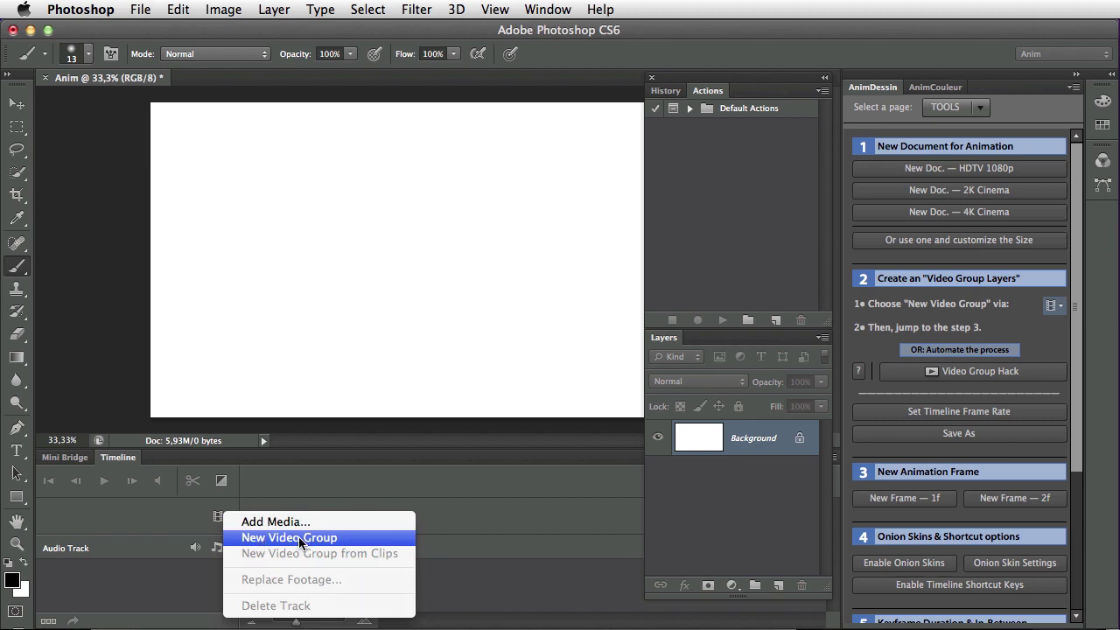
pyautogui.click(220, 517)
pyautogui.click(228, 517)
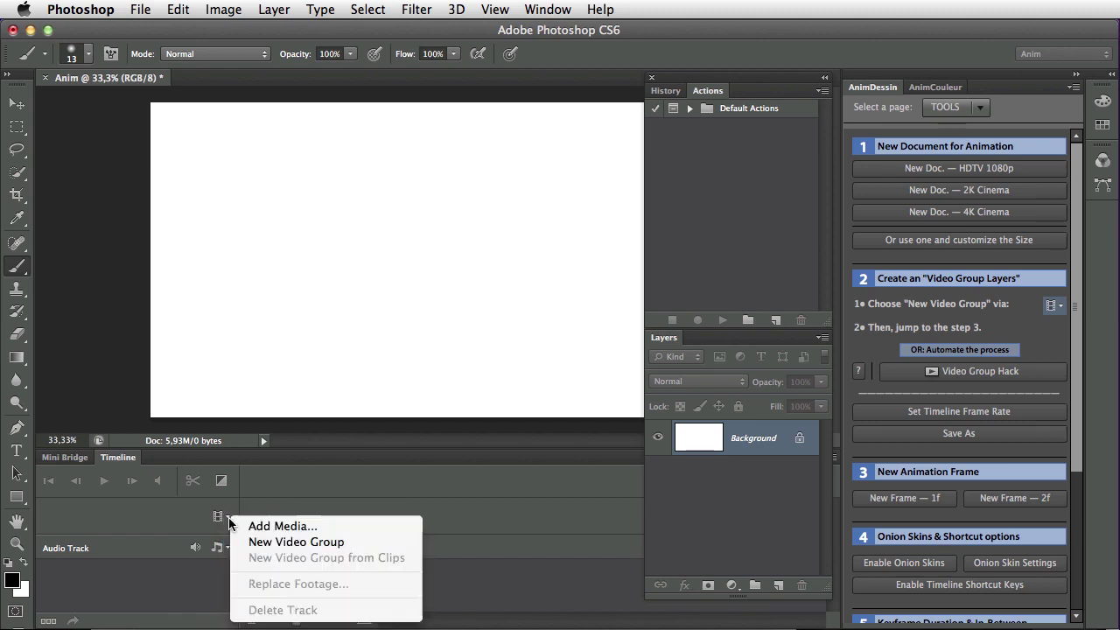
pyautogui.click(295, 543)
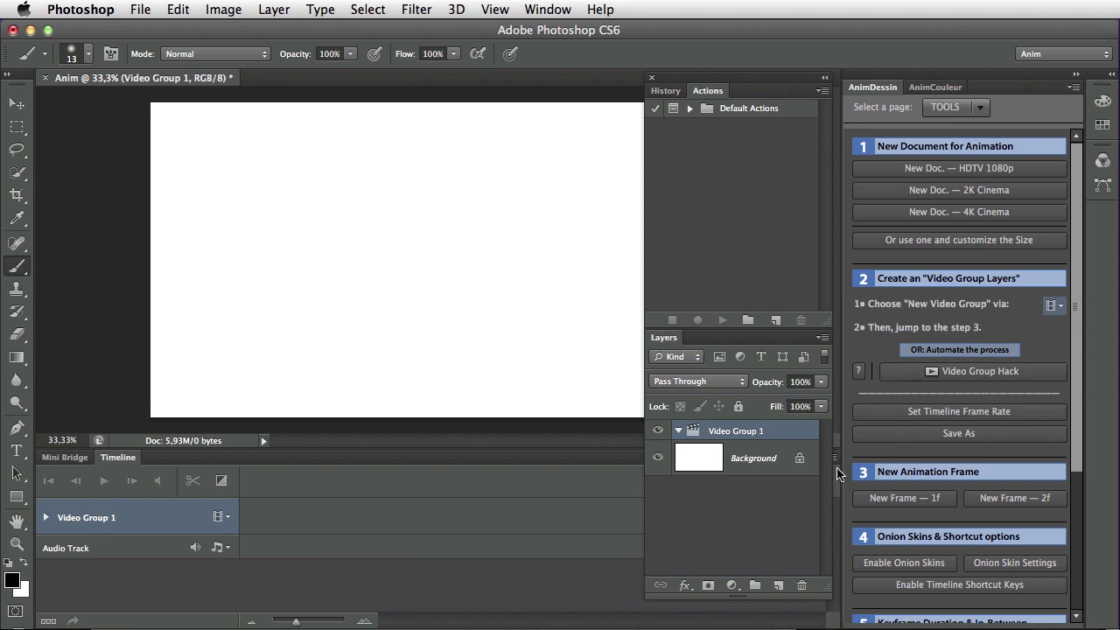
pyautogui.click(914, 499)
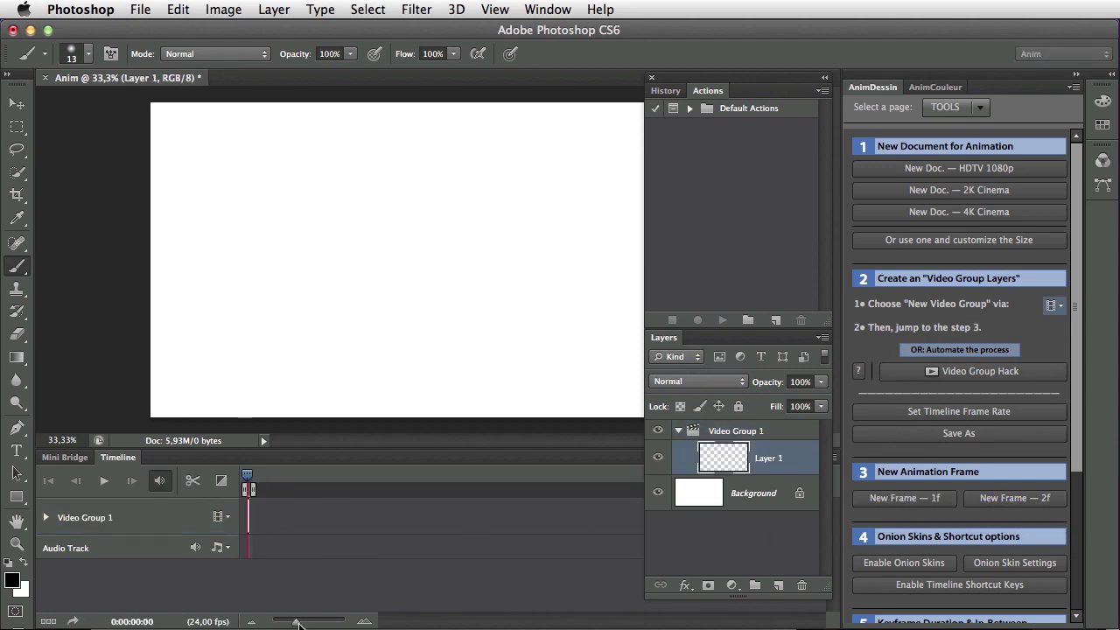
# Step: Zoom the timeline wider, then delete Video Group 1 and its Layer 1
pyautogui.moveTo(298, 623); pyautogui.dragTo(319, 623)
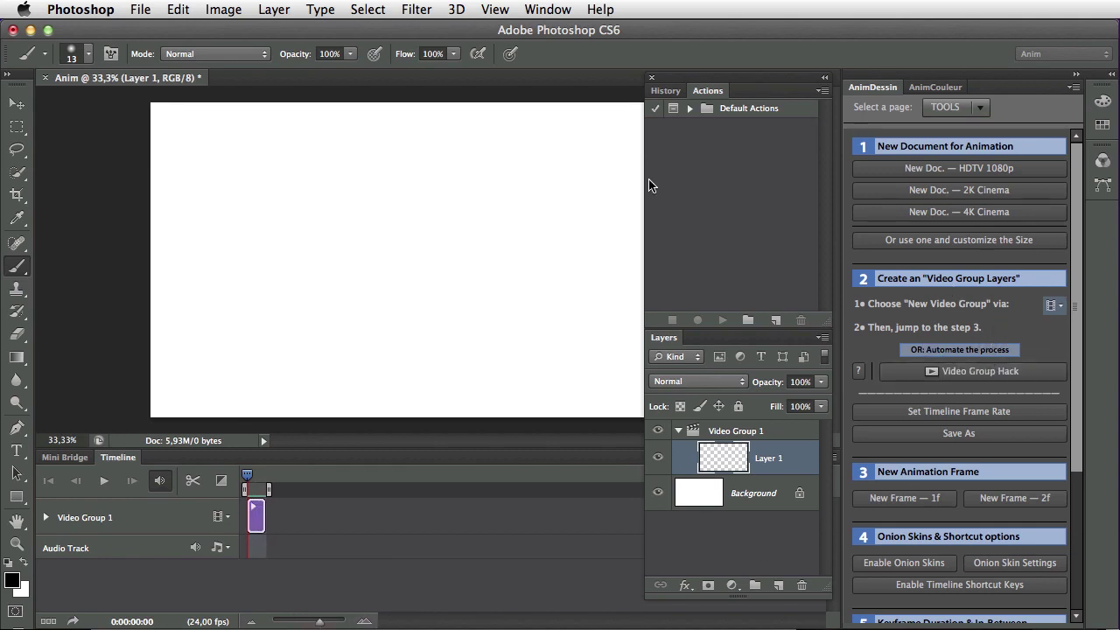
pyautogui.moveTo(875, 376)
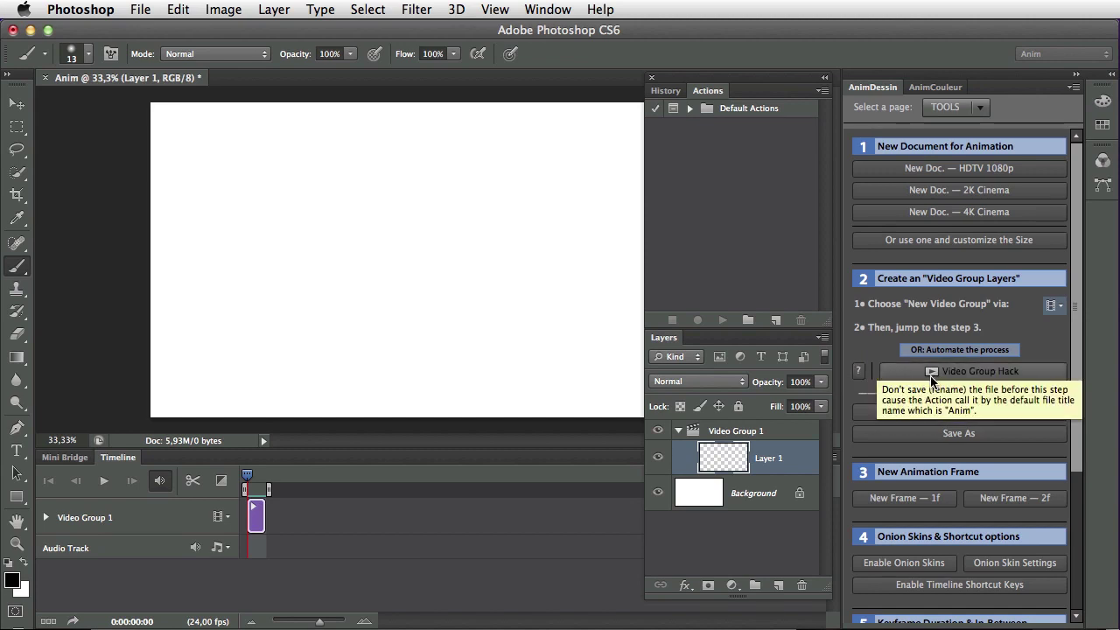
pyautogui.moveTo(770, 430); pyautogui.dragTo(805, 587)
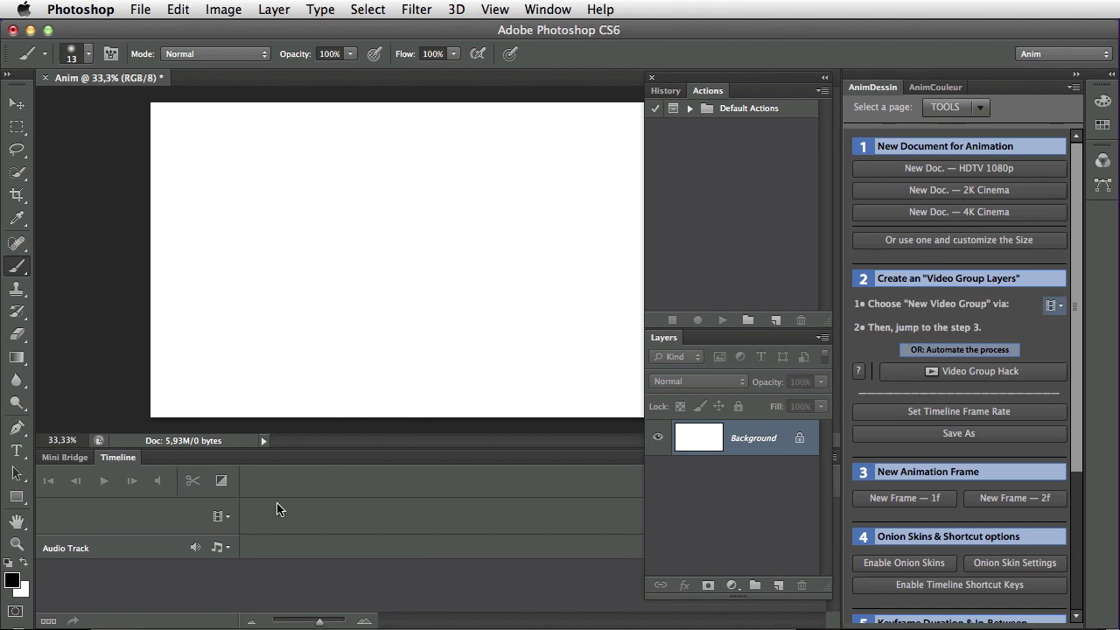
# Step: Show AnimDessin's Video Group Hack help about loading the Anim_dessin action set first
pyautogui.click(219, 516)
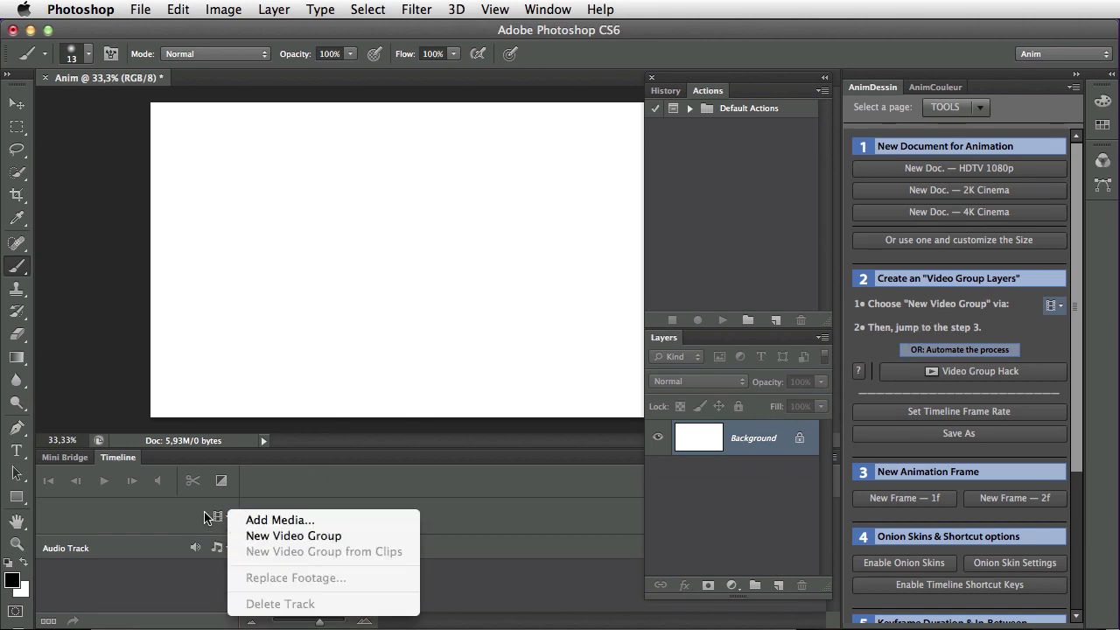
pyautogui.click(219, 518)
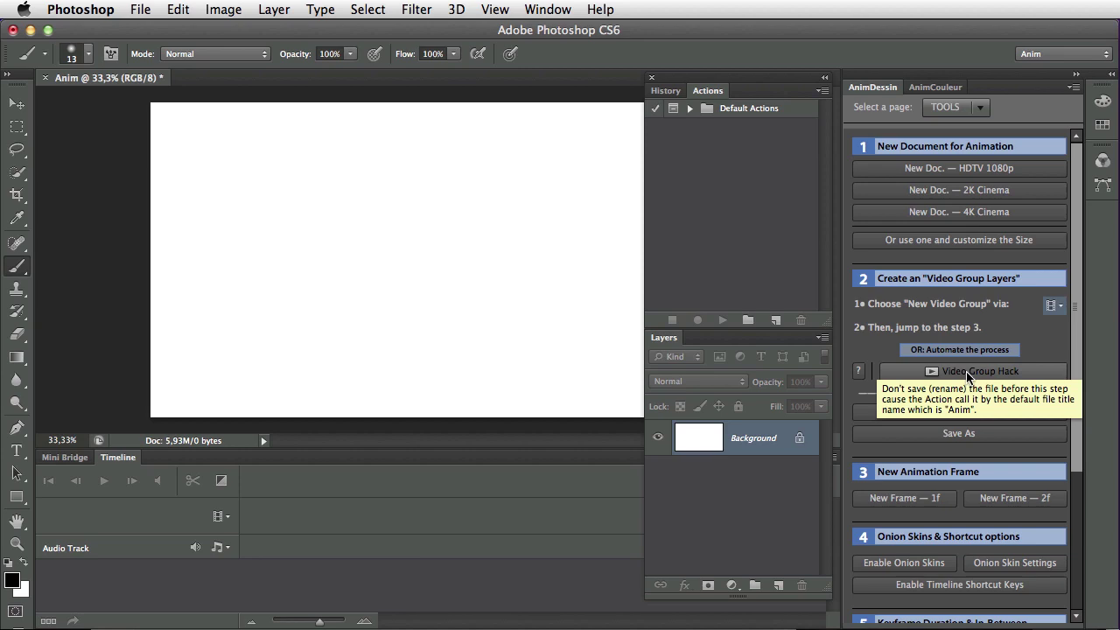
pyautogui.click(859, 373)
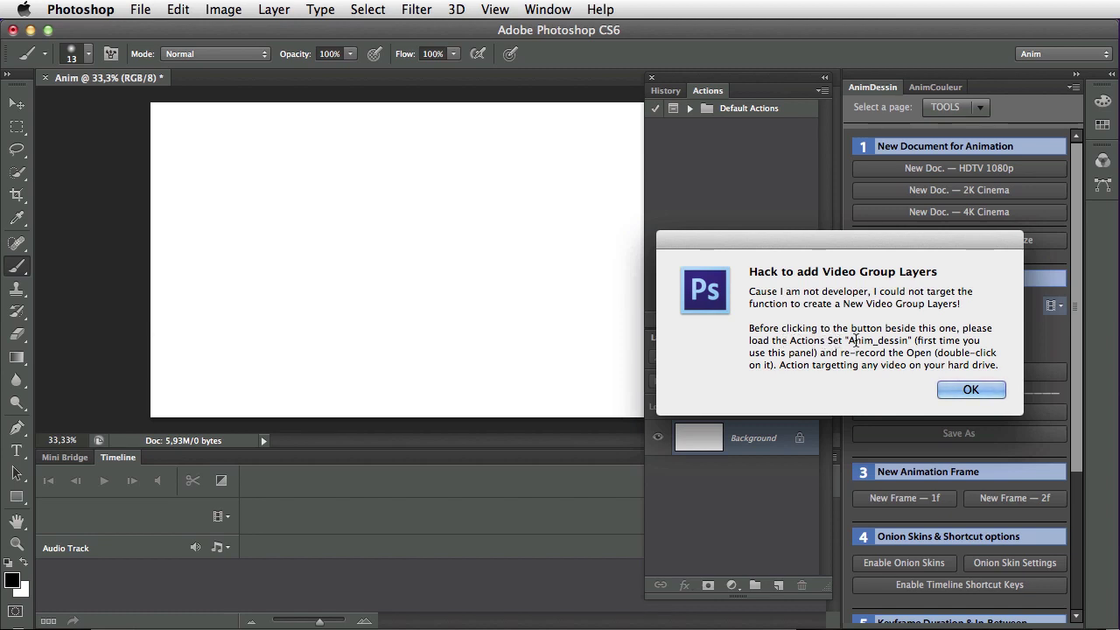
# Step: Dismiss the help and load the Anim_Dessin action set into the Actions panel
pyautogui.click(960, 389)
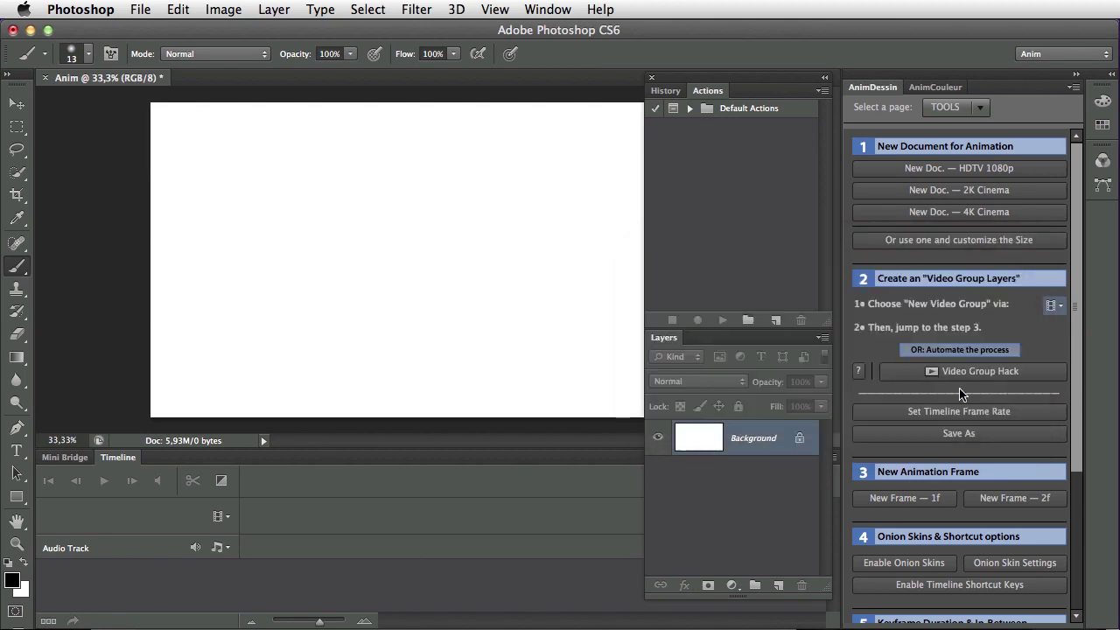
pyautogui.click(823, 91)
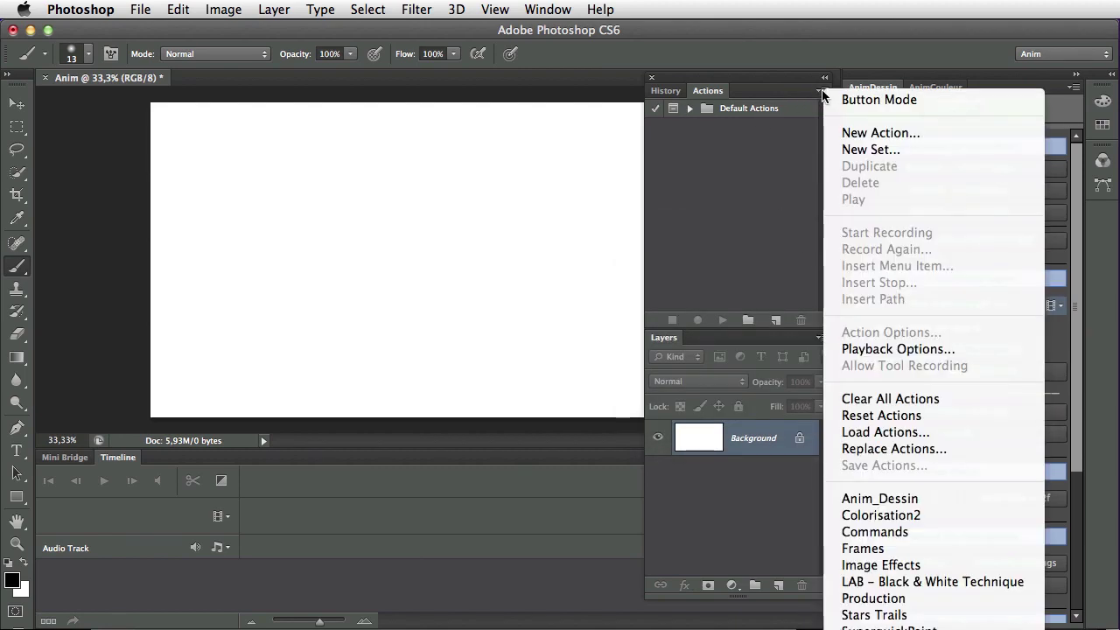
pyautogui.click(879, 498)
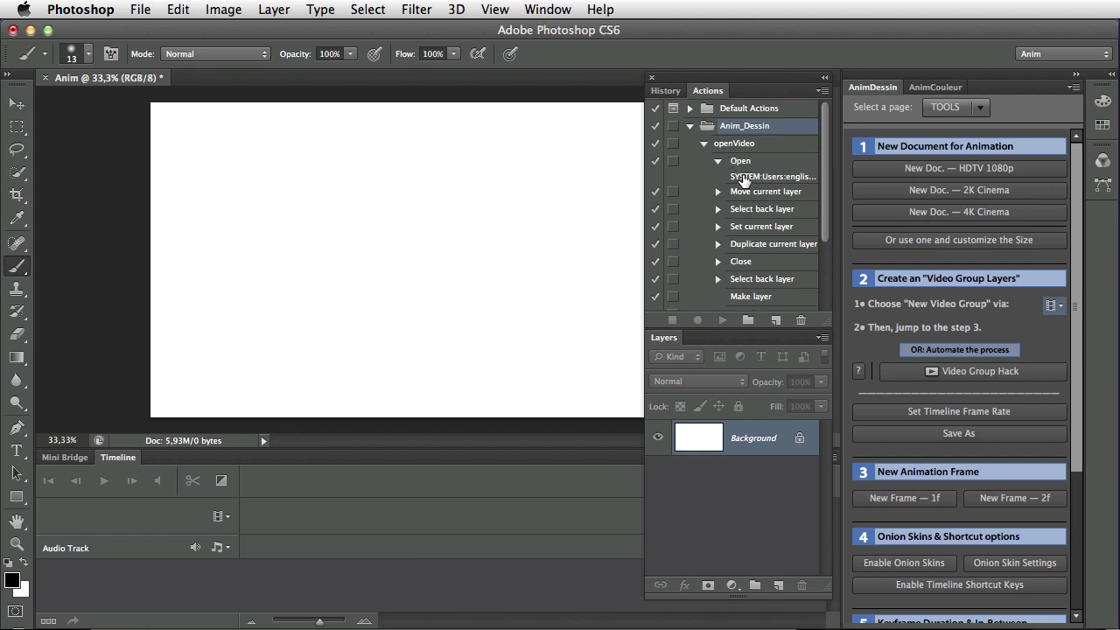
# Step: Re-record the openVideo action's Open step to open Desktop/vide.mp4
pyautogui.doubleClick(743, 176)
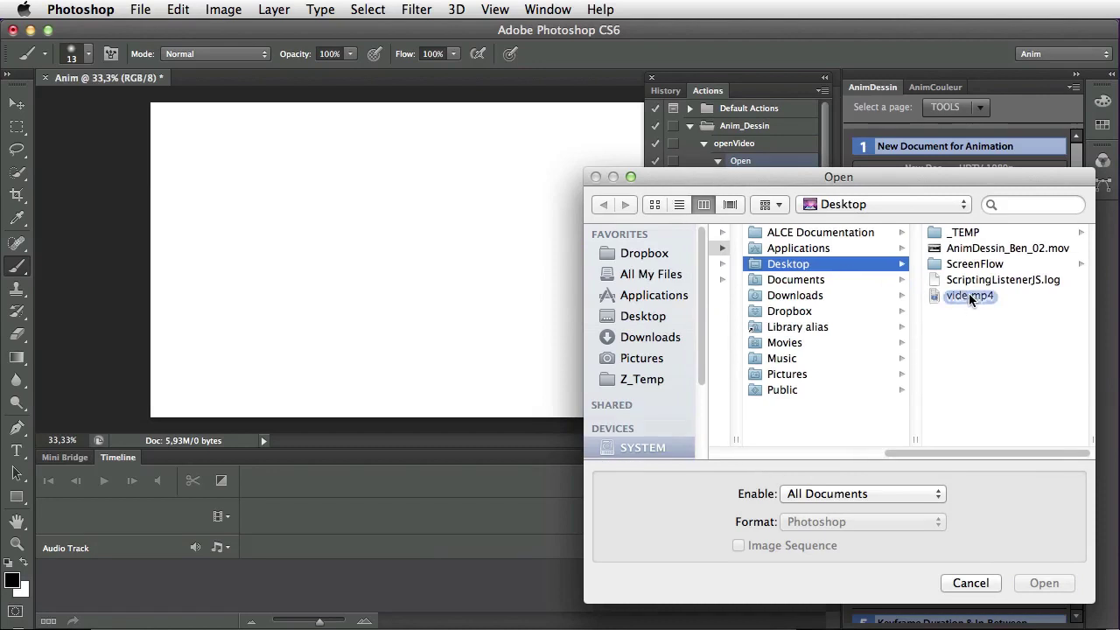
pyautogui.click(963, 297)
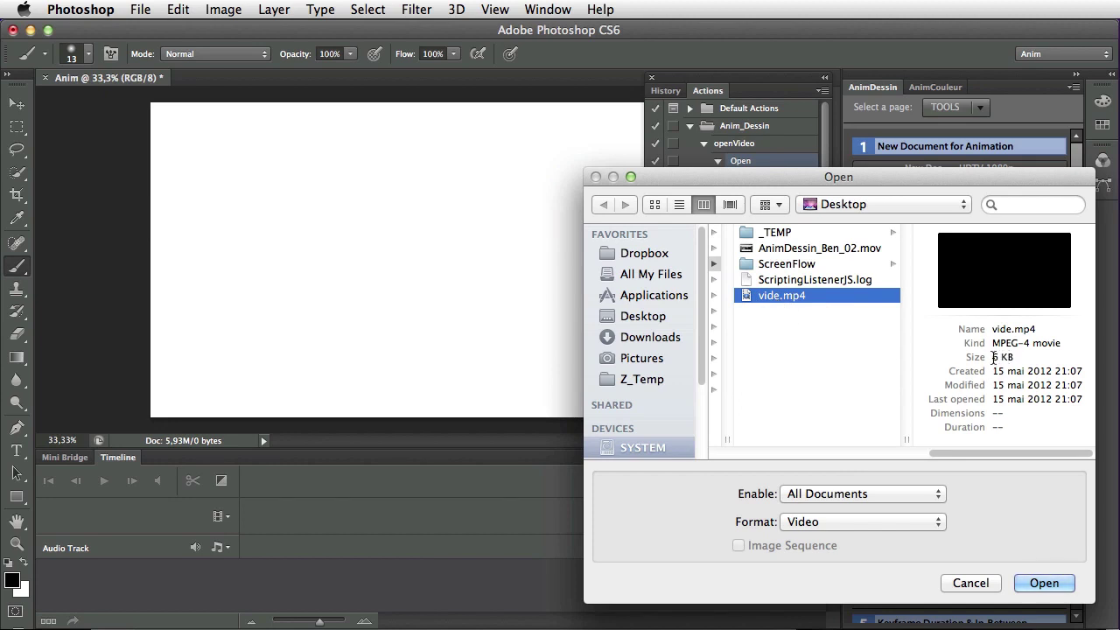
pyautogui.moveTo(992, 359); pyautogui.dragTo(1014, 360)
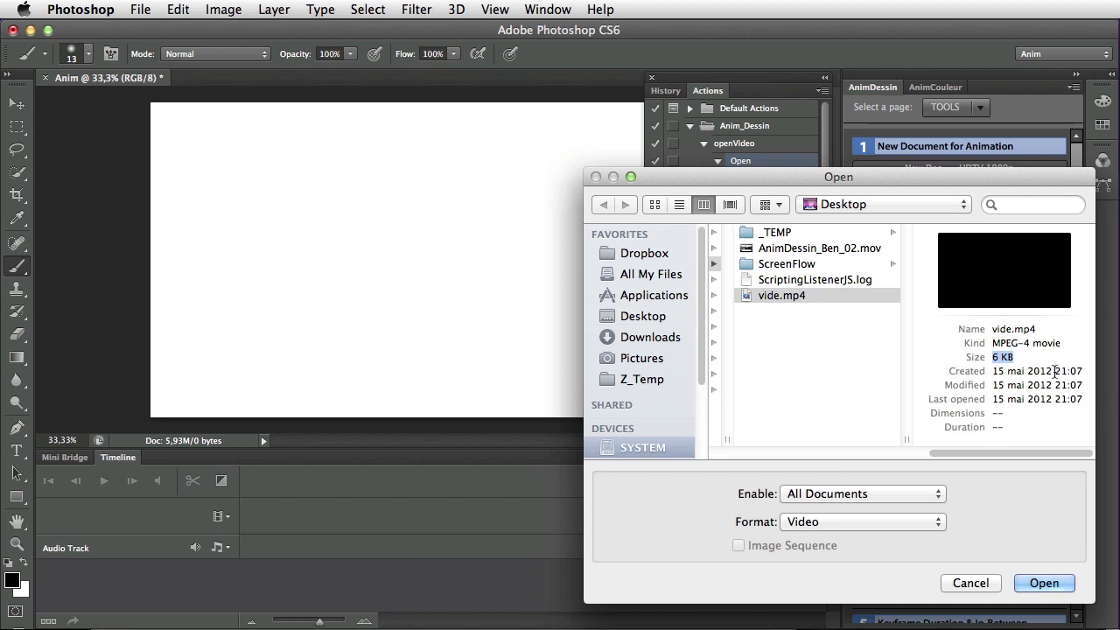
pyautogui.click(863, 347)
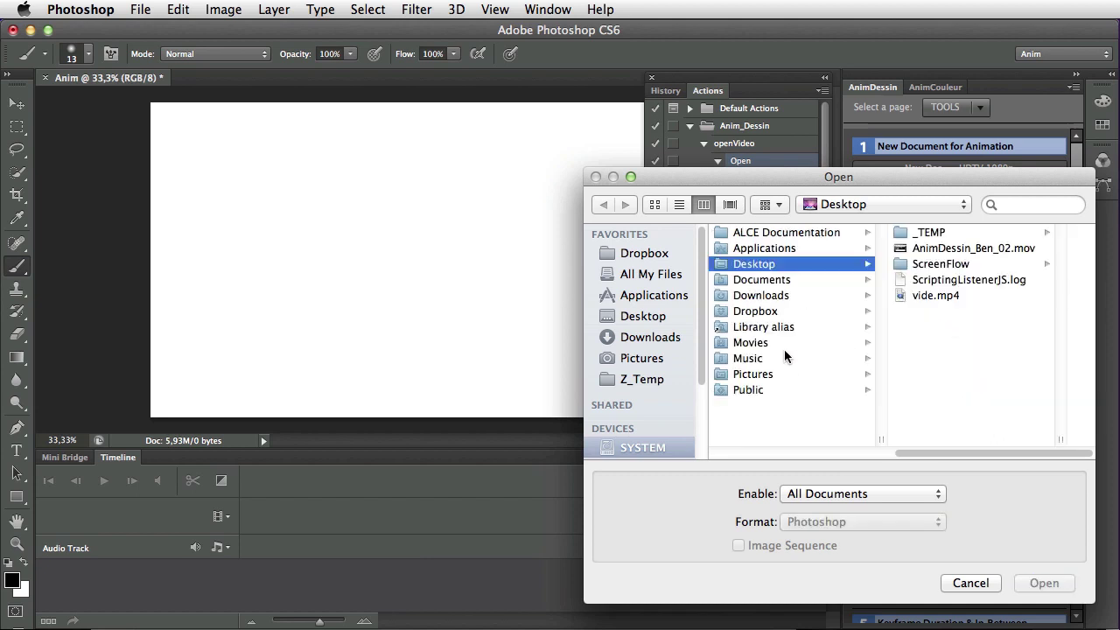
pyautogui.click(916, 295)
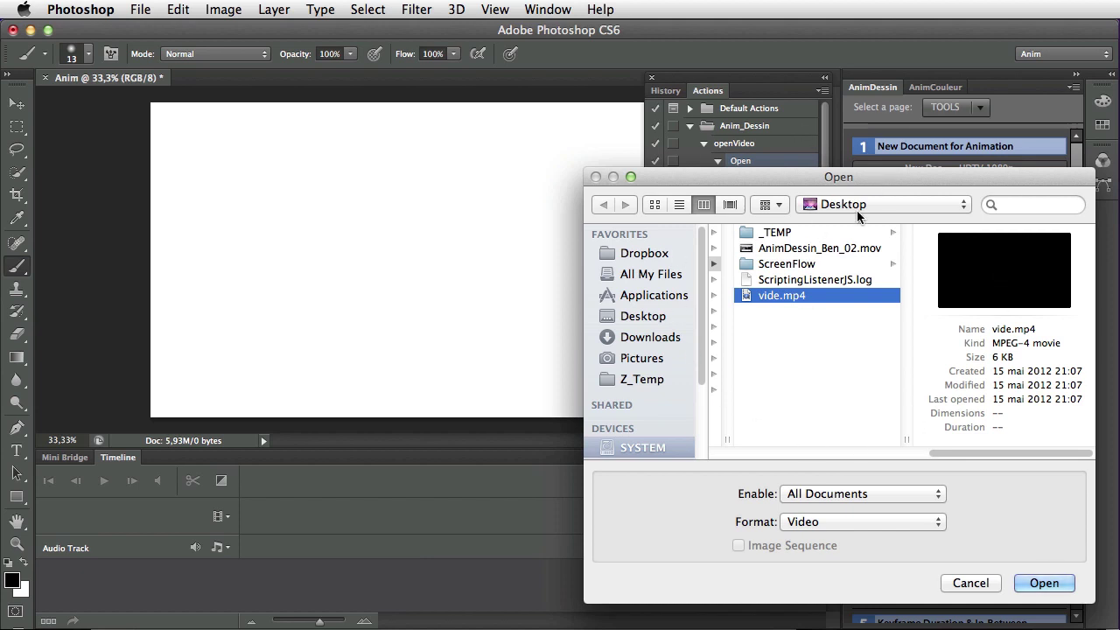
pyautogui.click(1041, 584)
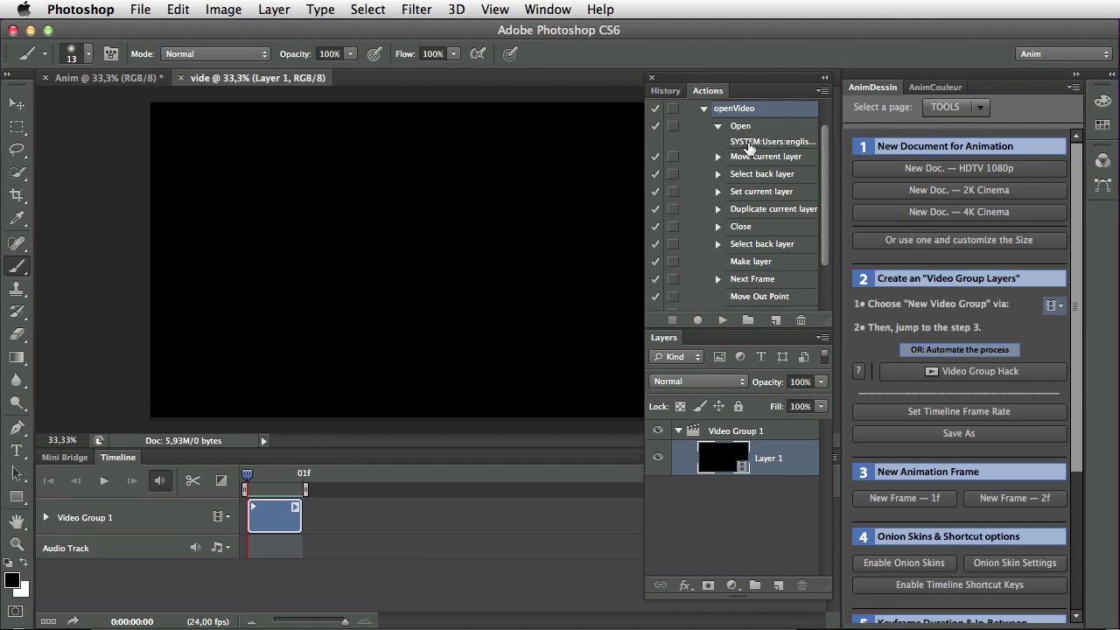
# Step: Close vide without saving, collapse the Open step, and run Video Group Hack on Anim
pyautogui.click(182, 78)
pyautogui.click(770, 350)
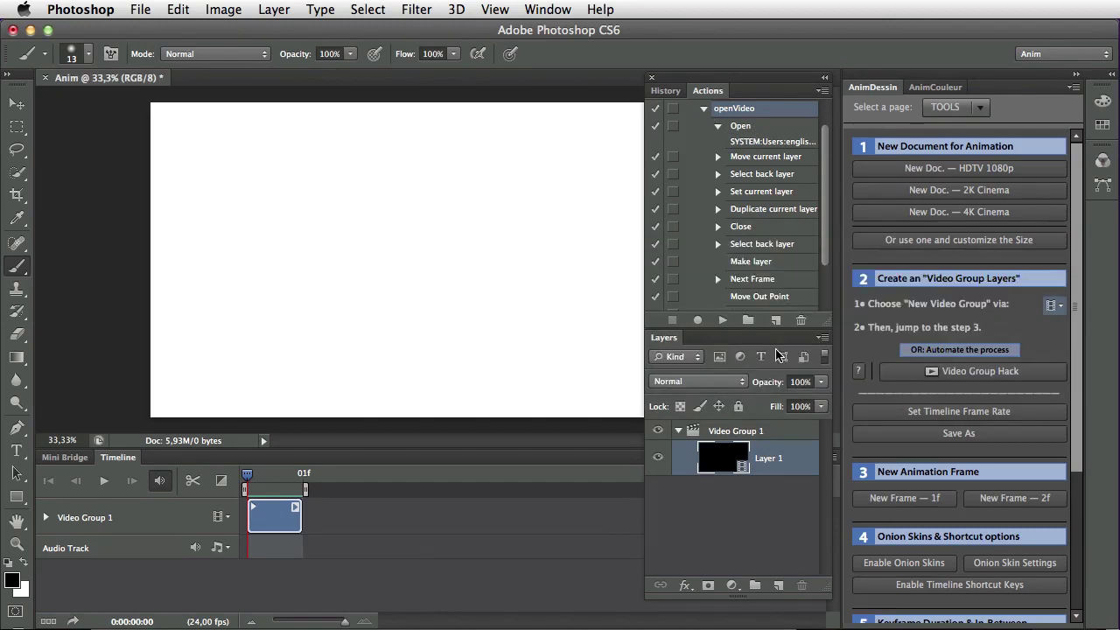
pyautogui.click(717, 126)
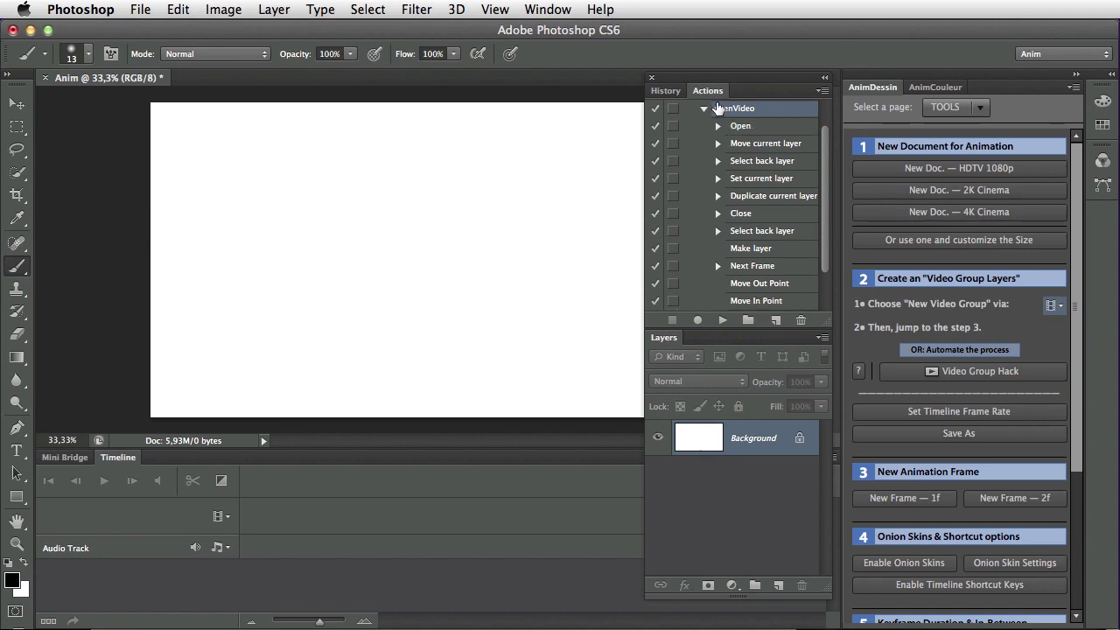
pyautogui.click(968, 375)
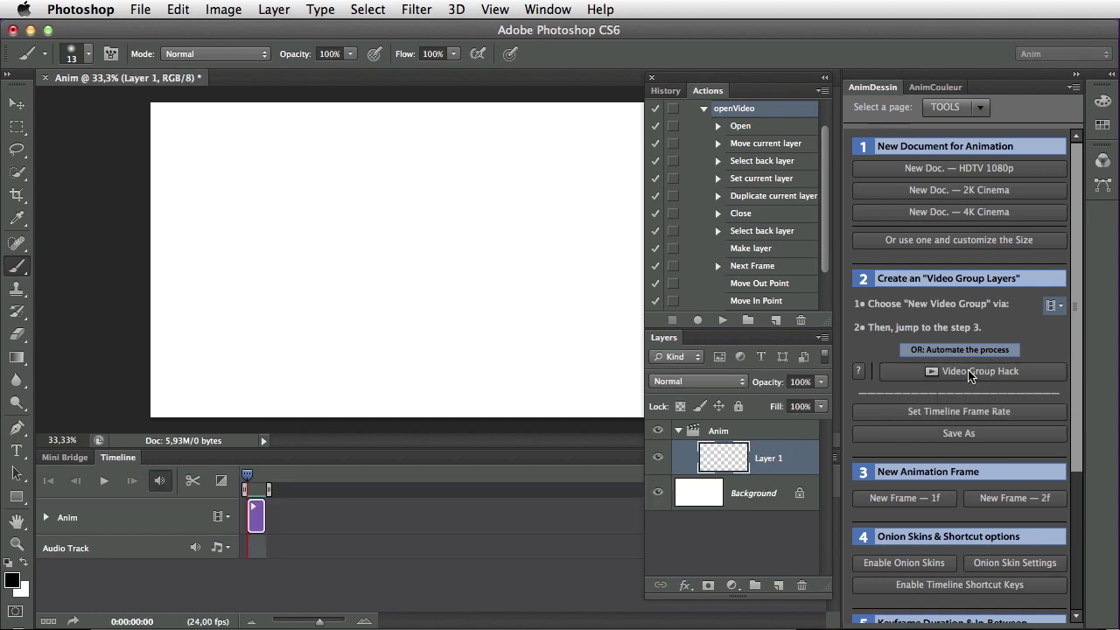